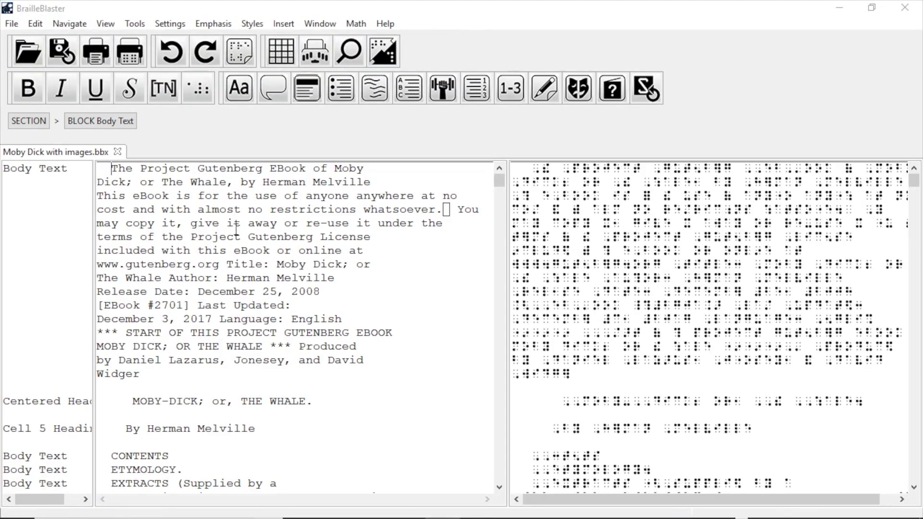
# Step: Scroll down past the chapter list to the Faerie Queen quotation in Extracts showing hard-space boxes
pyautogui.scroll(-4, 226, 225)
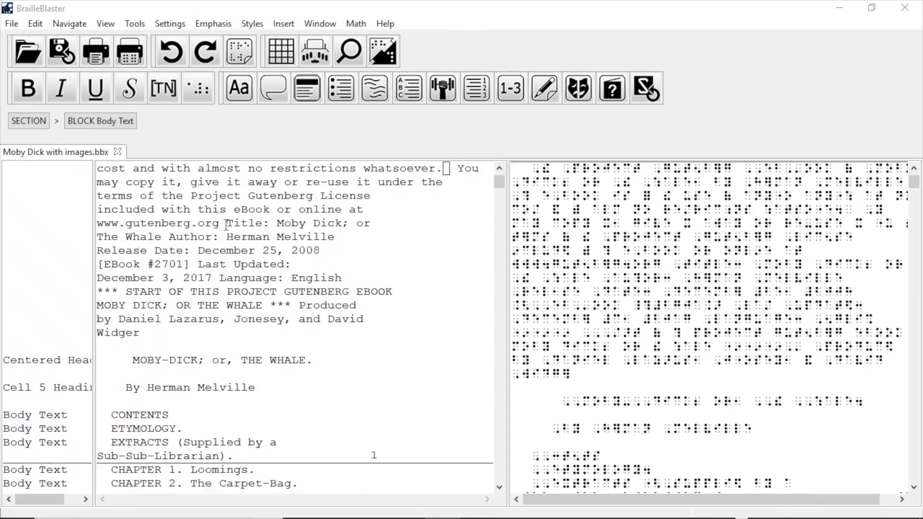
pyautogui.scroll(-20, 102, 267)
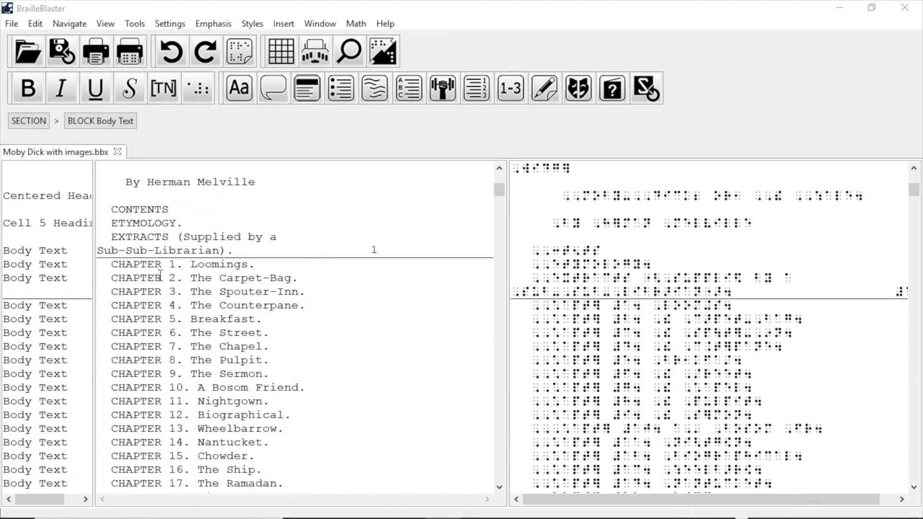
pyautogui.scroll(-20, 213, 278)
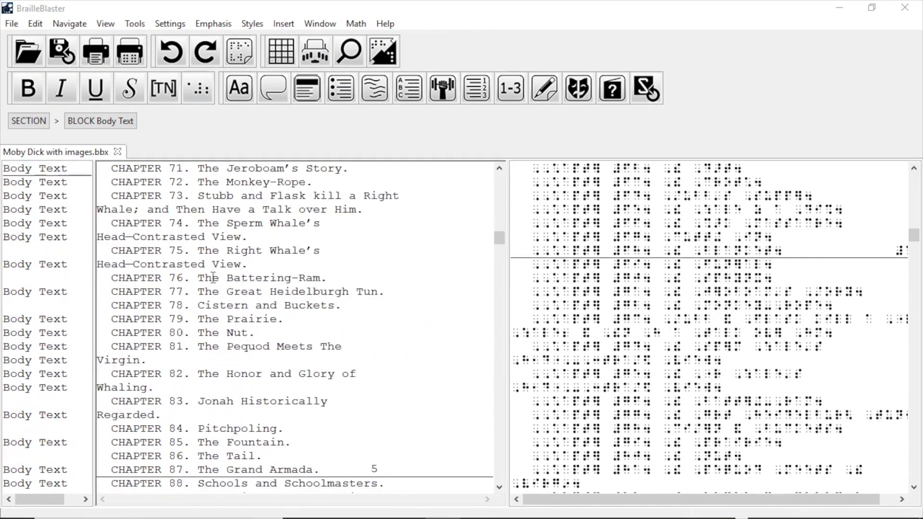
pyautogui.scroll(-20, 213, 278)
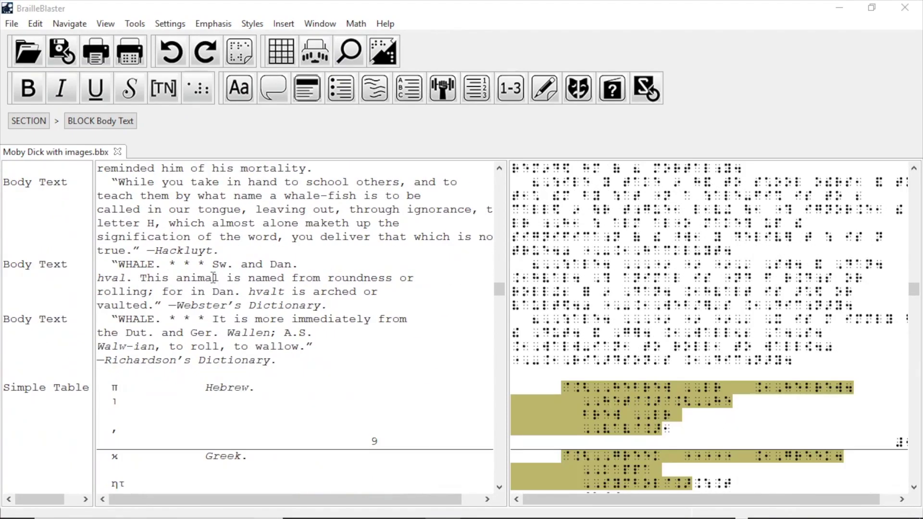
pyautogui.scroll(-20, 213, 278)
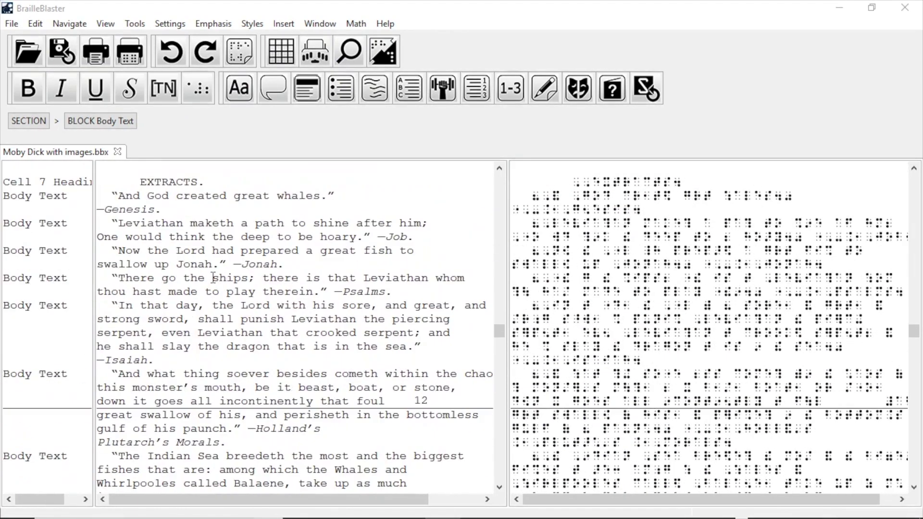
pyautogui.scroll(-5, 213, 278)
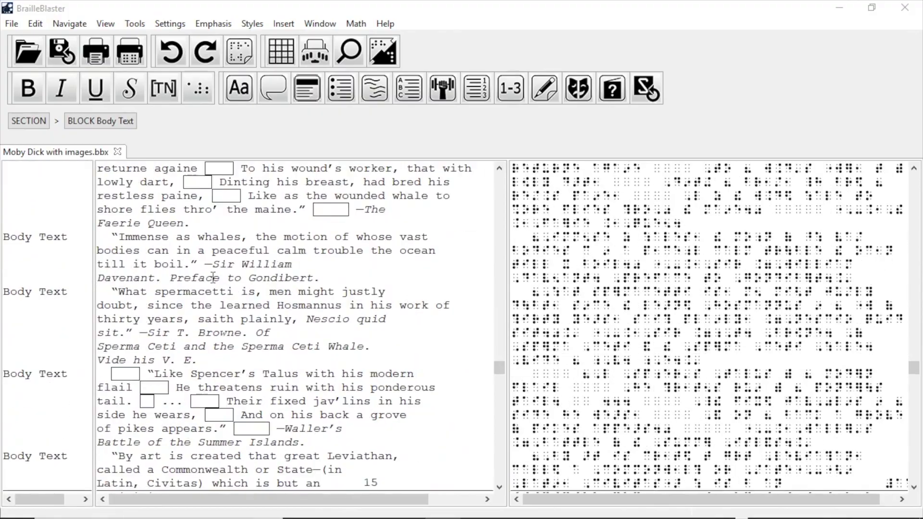
pyautogui.scroll(3, 213, 278)
# Step: Select a hard-space box in the Extracts poem and bring up Edit > Find and Replace
pyautogui.click(220, 267)
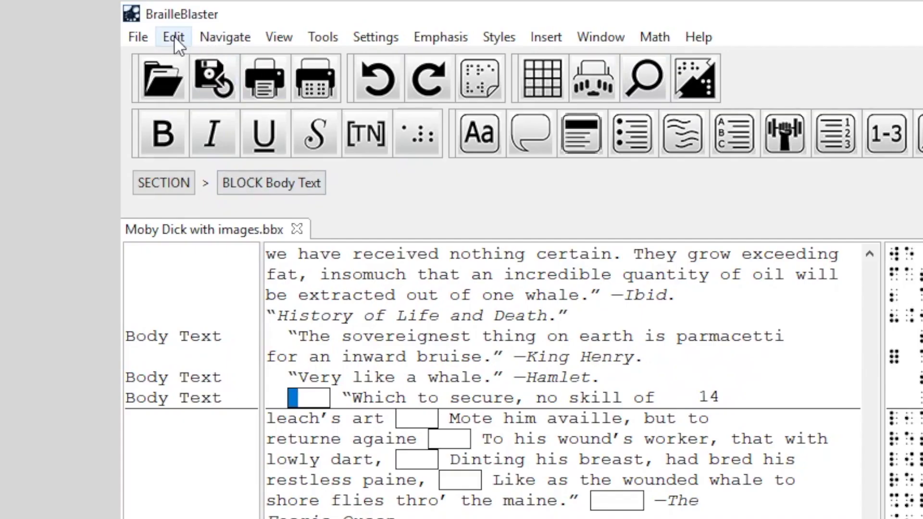
pyautogui.click(35, 23)
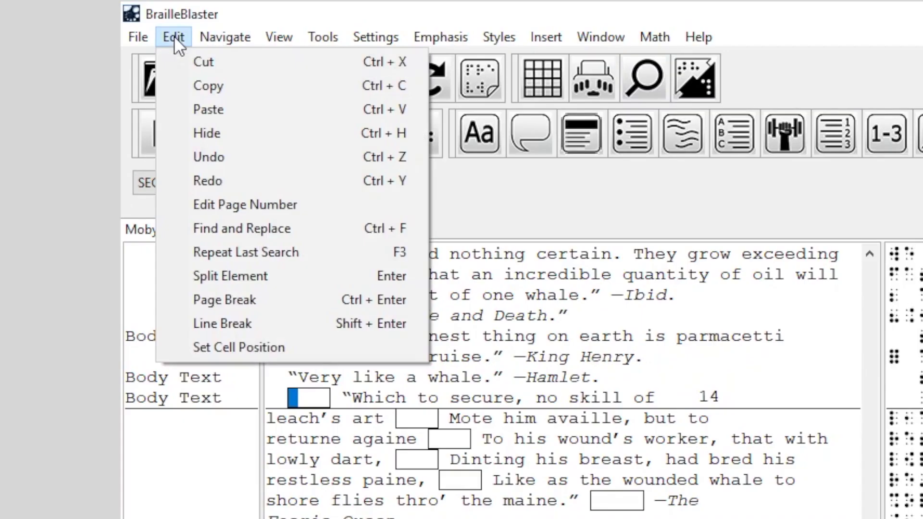
pyautogui.click(290, 229)
# Step: Replace every hard space with nothing, clearing 815 instances, then close Find and Replace
pyautogui.moveTo(330, 143); pyautogui.dragTo(681, 143)
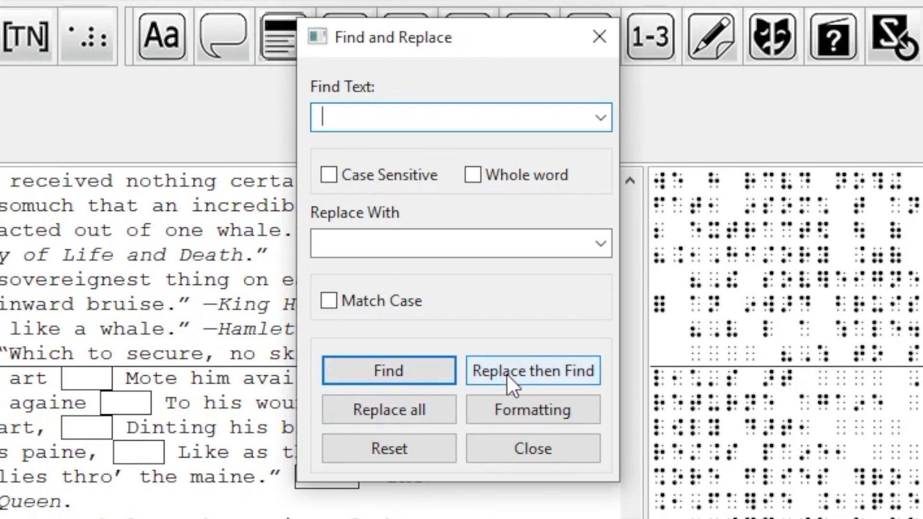
pyautogui.click(407, 406)
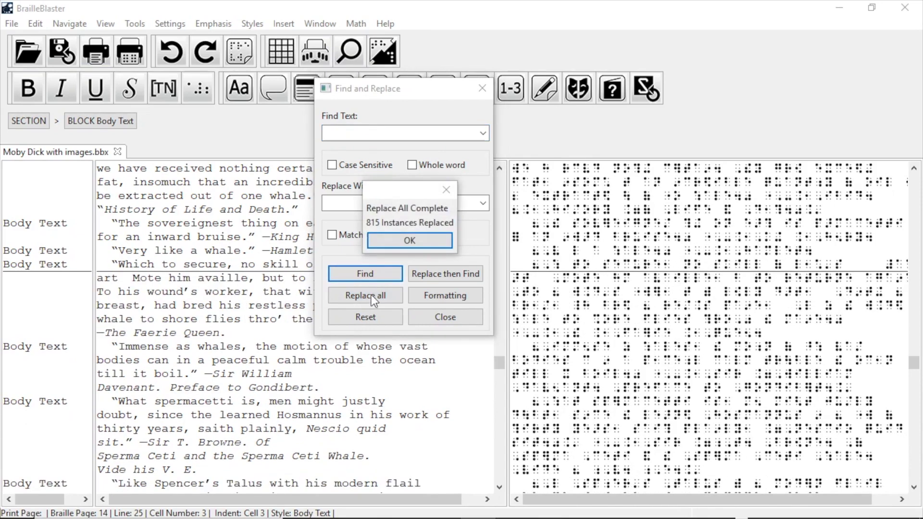
pyautogui.click(403, 242)
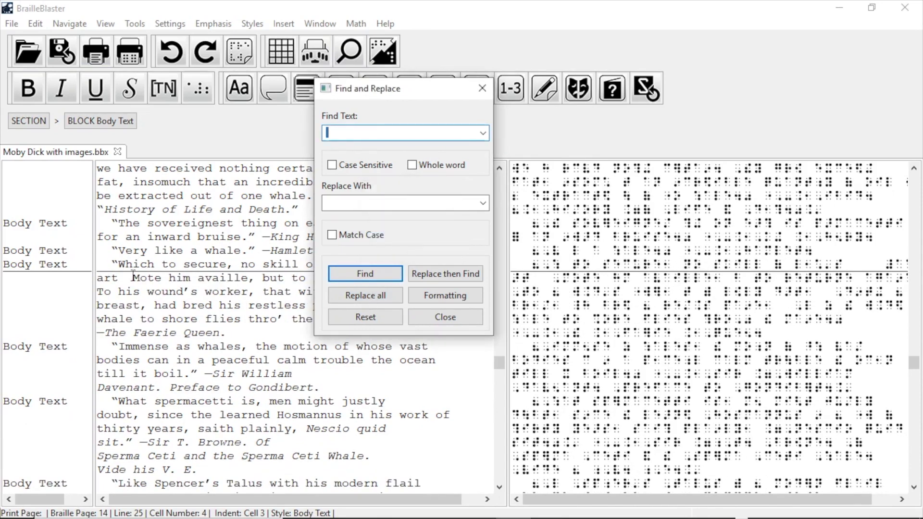
pyautogui.click(447, 318)
# Step: Scroll to CHAPTER 1 and confirm its heading uses the Cell 5 Heading style
pyautogui.scroll(-15, 170, 268)
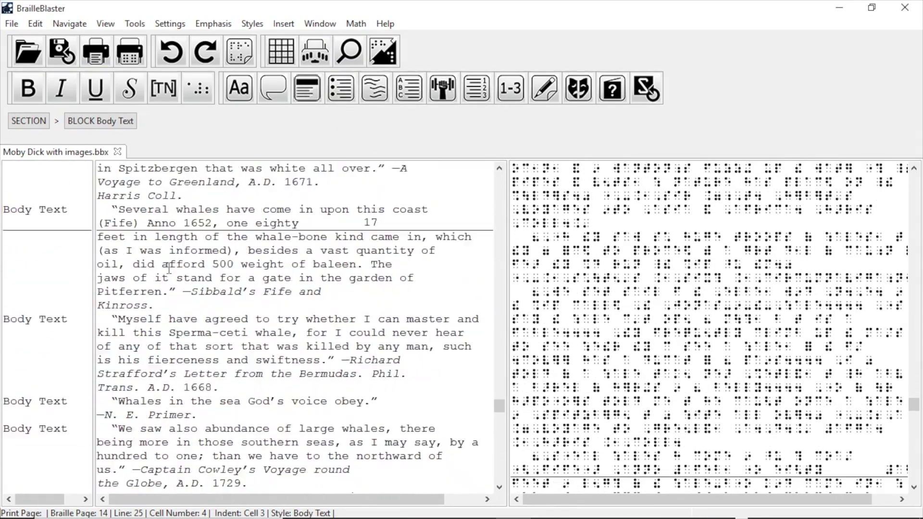
pyautogui.scroll(-15, 170, 268)
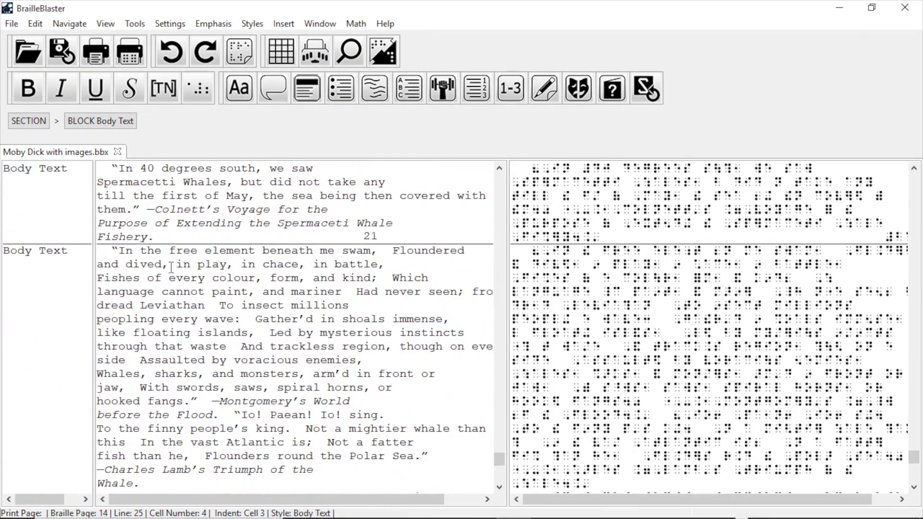
pyautogui.scroll(-15, 171, 268)
pyautogui.scroll(-12, 172, 268)
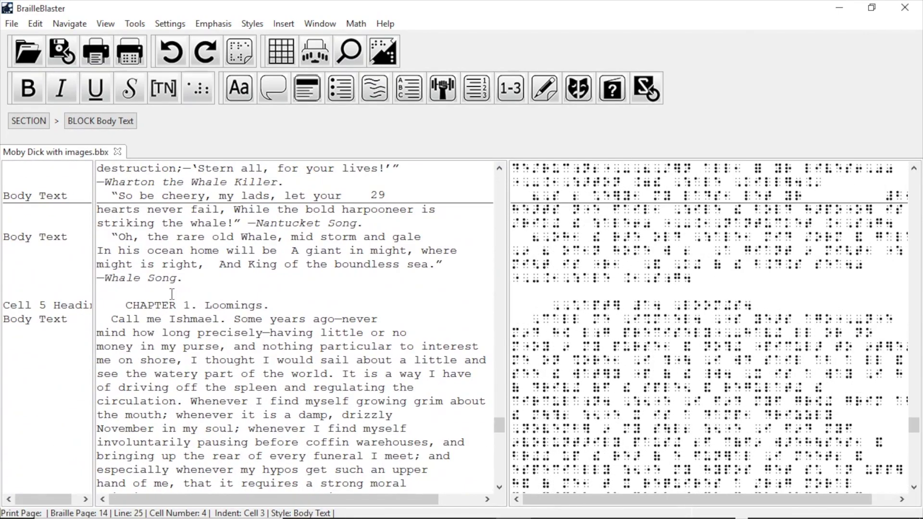
pyautogui.click(164, 307)
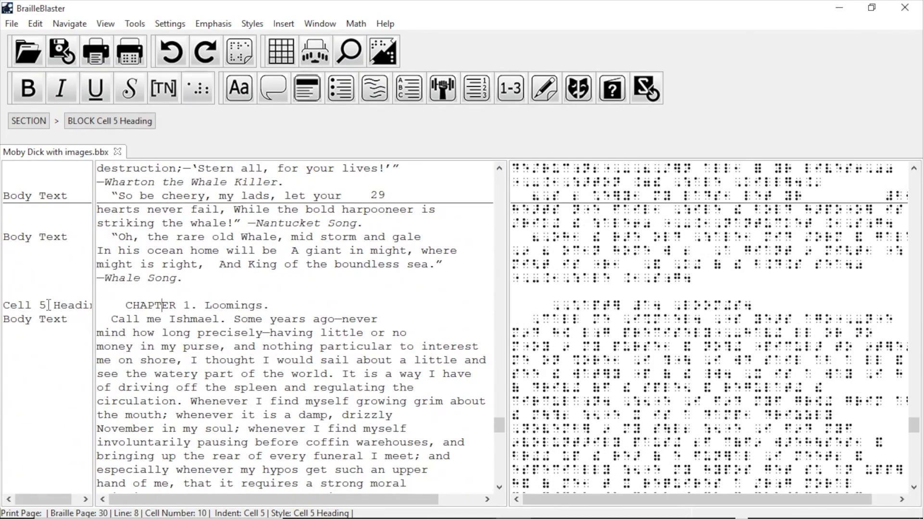
pyautogui.scroll(-1, 281, 330)
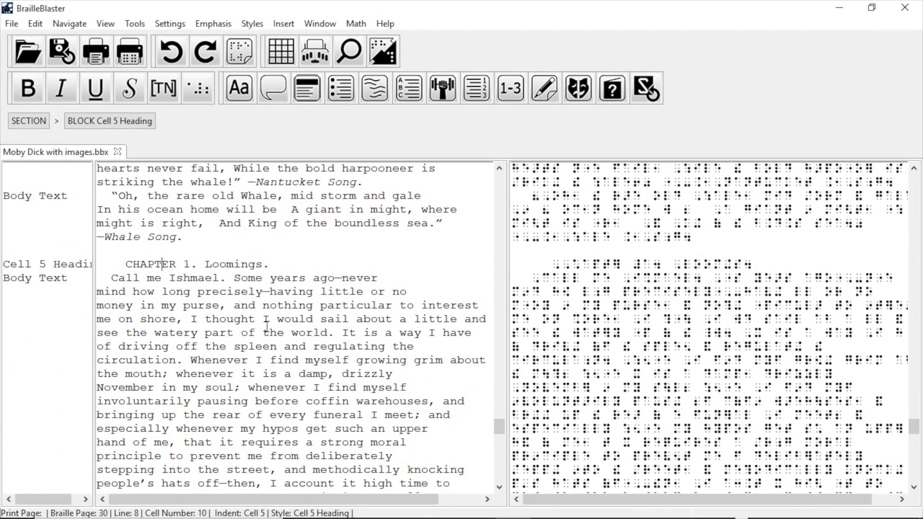
pyautogui.click(210, 307)
# Step: Start a Find and Replace search for 'Chapter' and bring up its Formatting criteria
pyautogui.hotkey('ctrl', 'f')
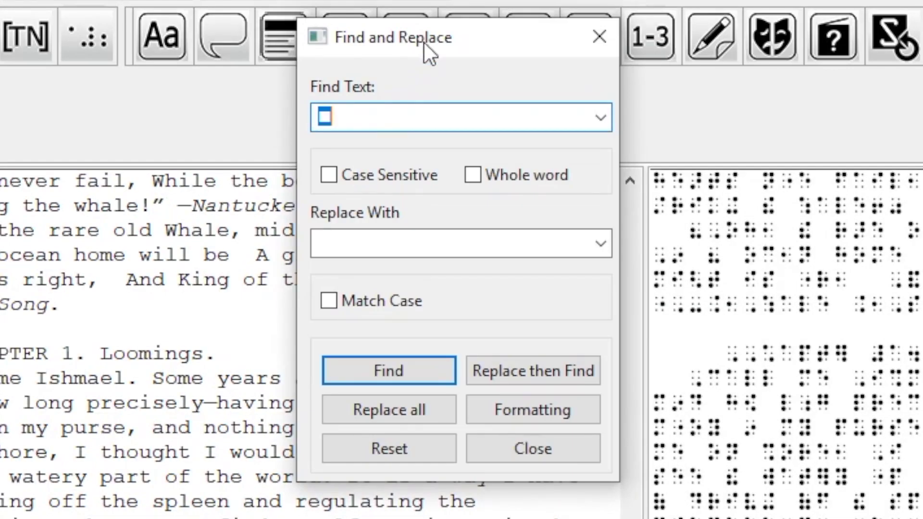
pyautogui.write('Chapter')
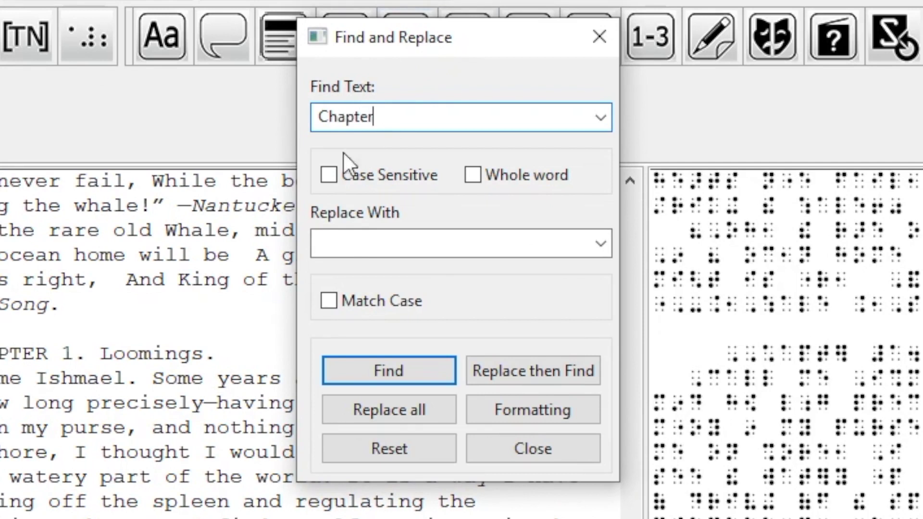
pyautogui.click(534, 416)
# Step: Set the Find formatting criterion to the Cell 5 Heading style
pyautogui.moveTo(177, 22); pyautogui.dragTo(501, 58)
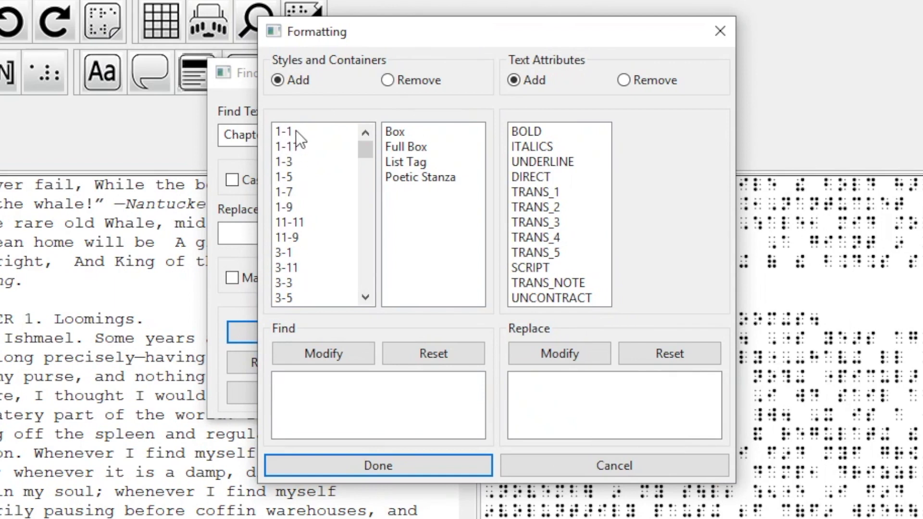
pyautogui.click(295, 131)
pyautogui.scroll(-4, 289, 161)
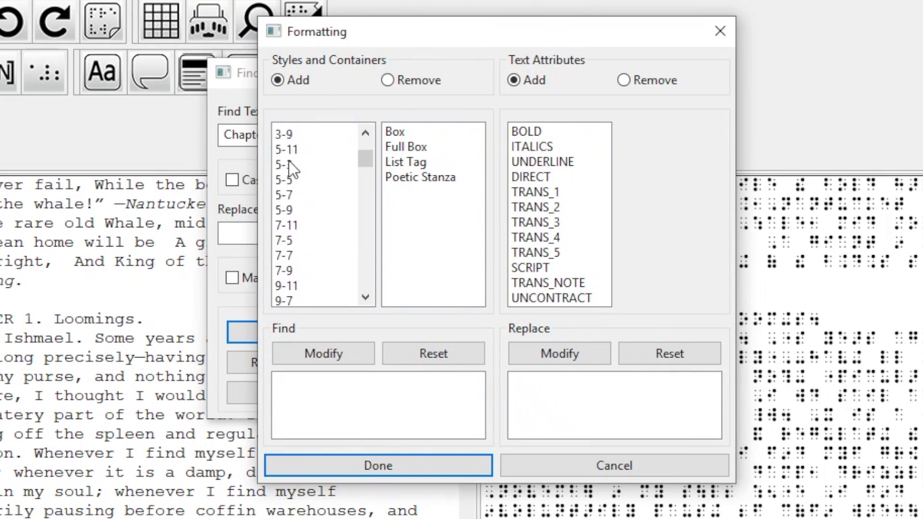
pyautogui.scroll(-2, 289, 160)
pyautogui.scroll(6, 290, 161)
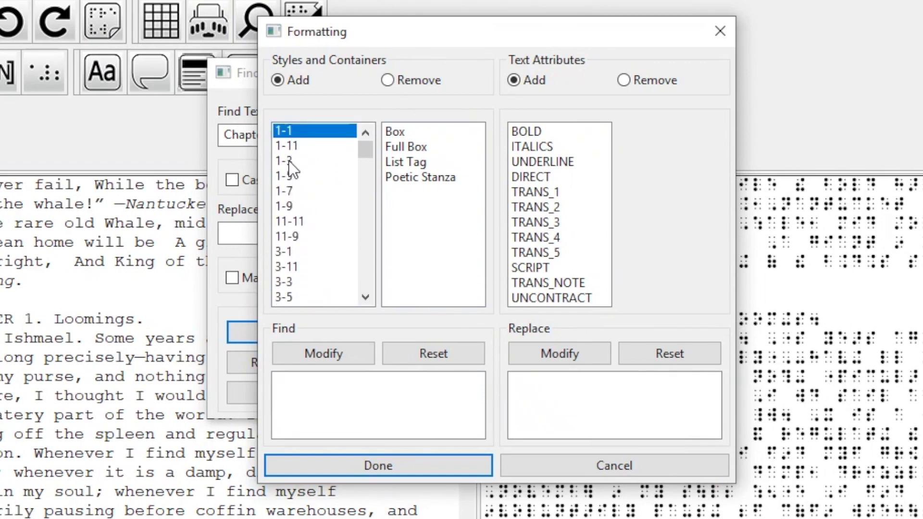
pyautogui.press('c')
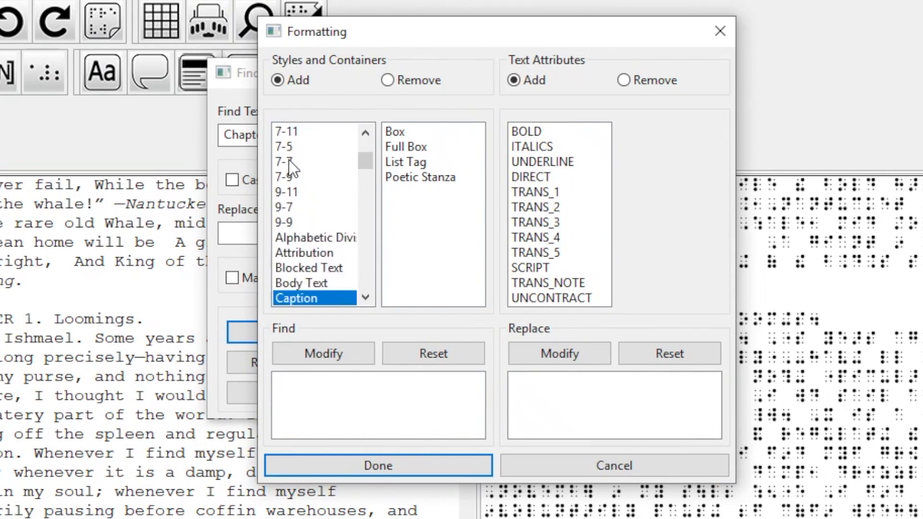
pyautogui.click(365, 298)
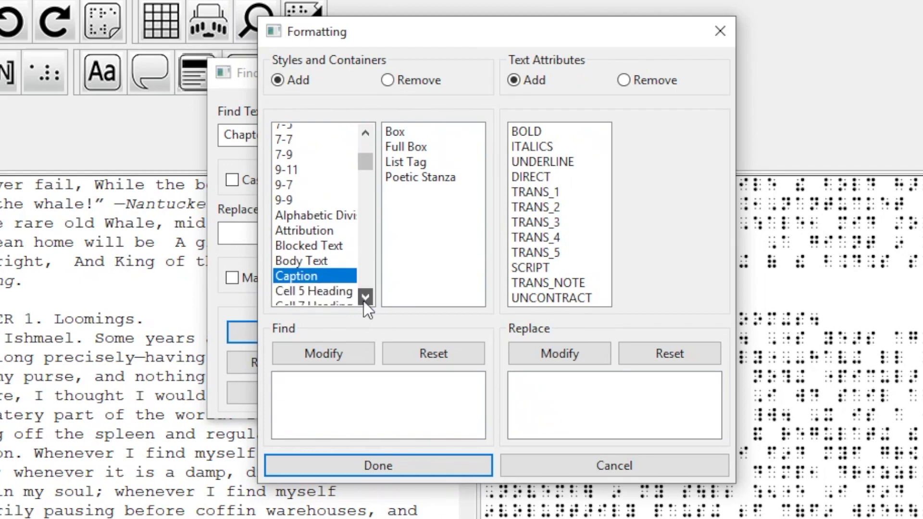
pyautogui.click(366, 298)
pyautogui.click(320, 289)
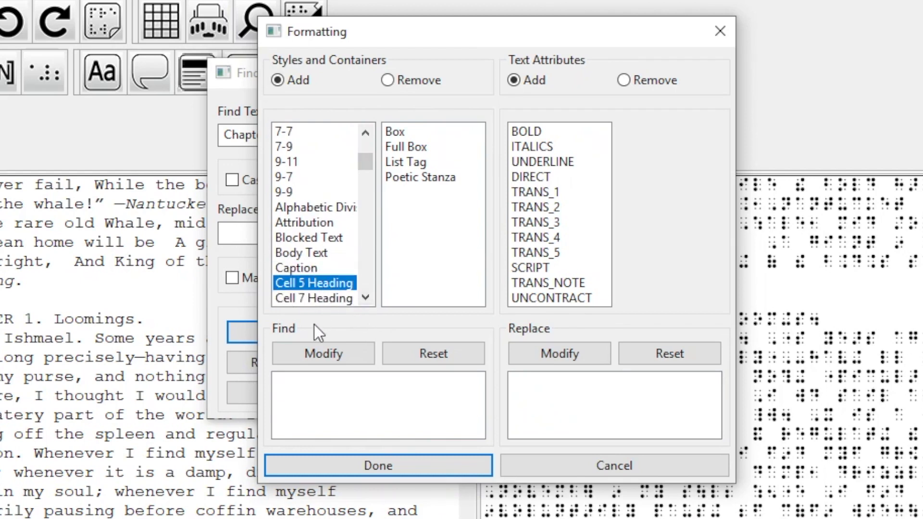
pyautogui.click(308, 356)
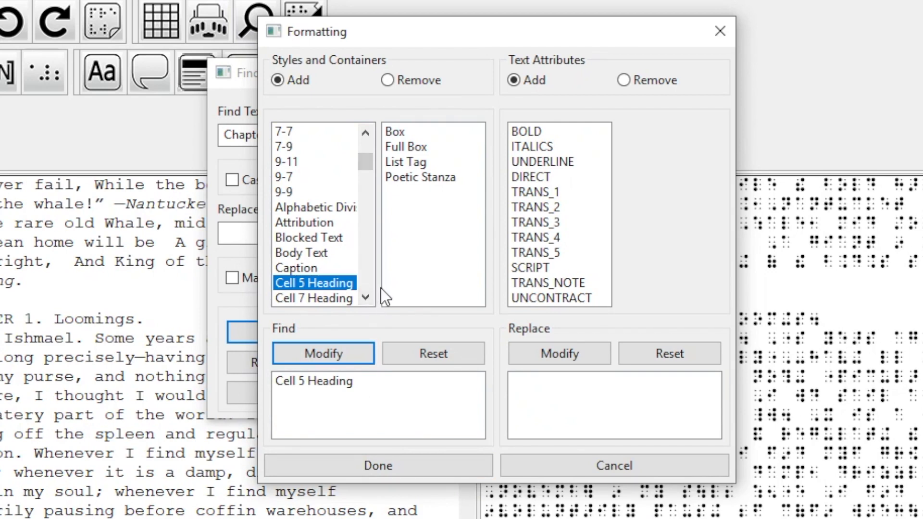
# Step: Set the Replace formatting to add the Centered Heading style
pyautogui.click(365, 299)
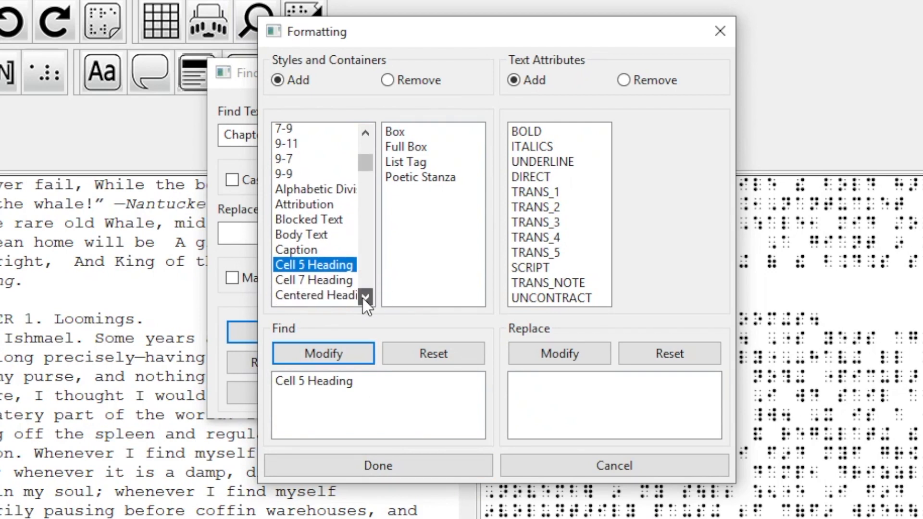
pyautogui.click(364, 298)
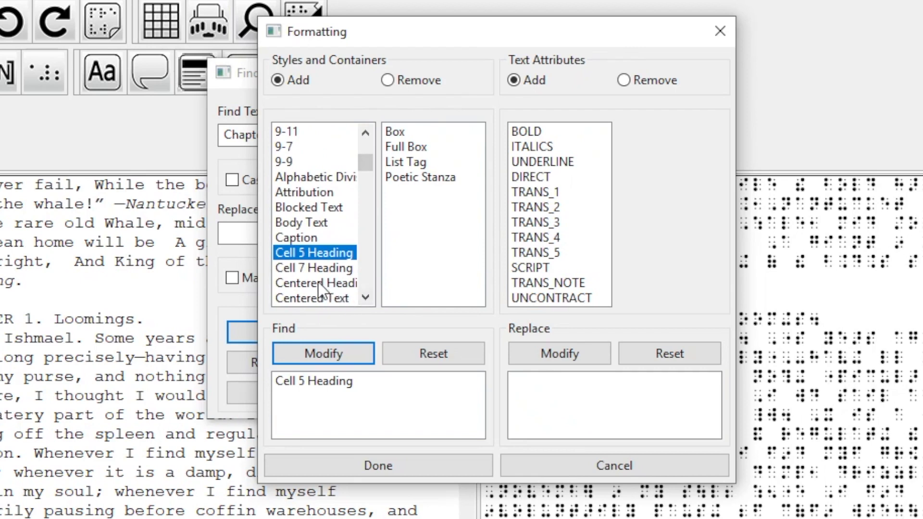
pyautogui.click(289, 286)
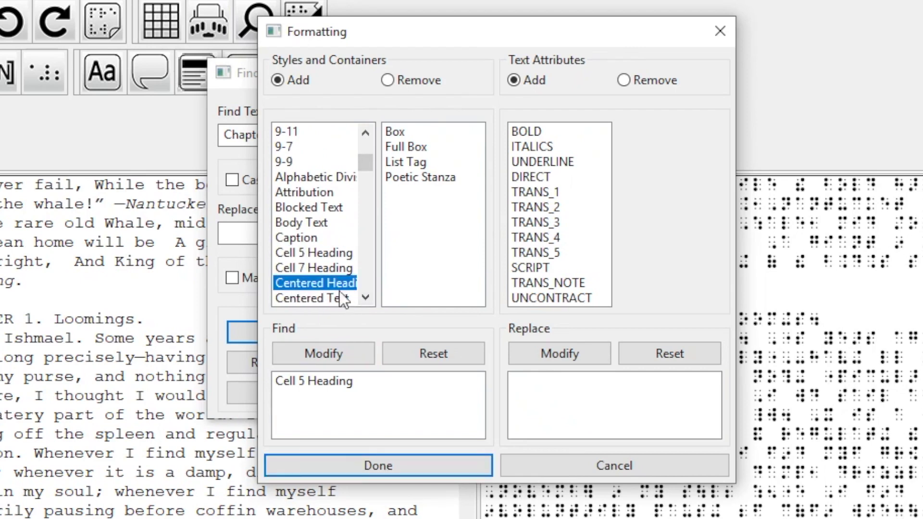
pyautogui.click(558, 354)
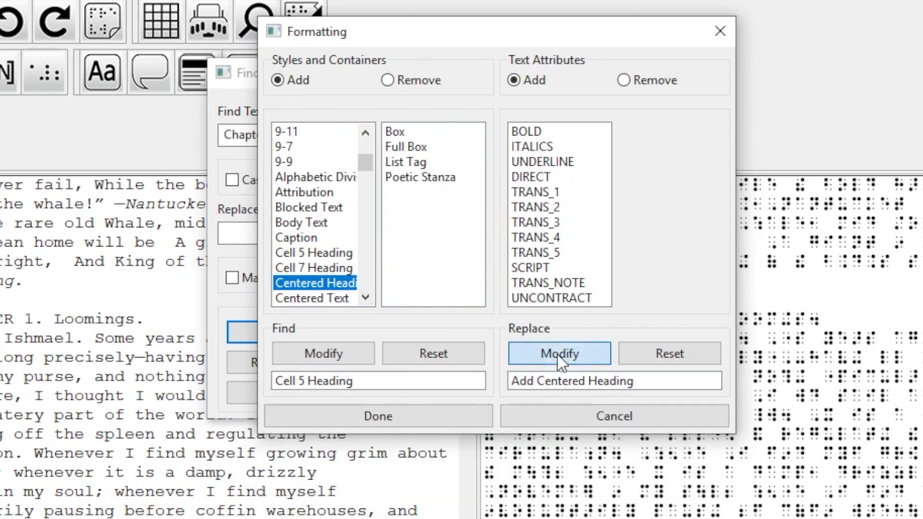
# Step: Apply the style criteria and replace all 135 Chapter headings with Centered Heading
pyautogui.click(374, 417)
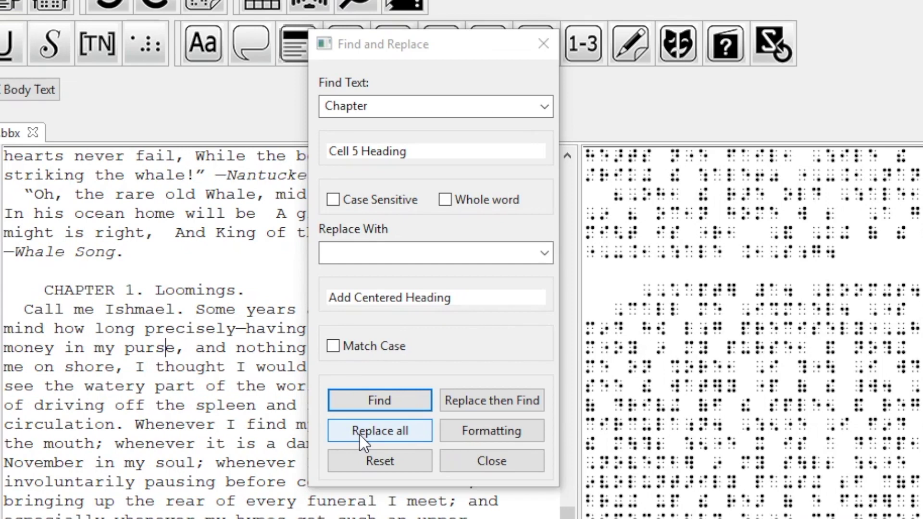
pyautogui.click(360, 434)
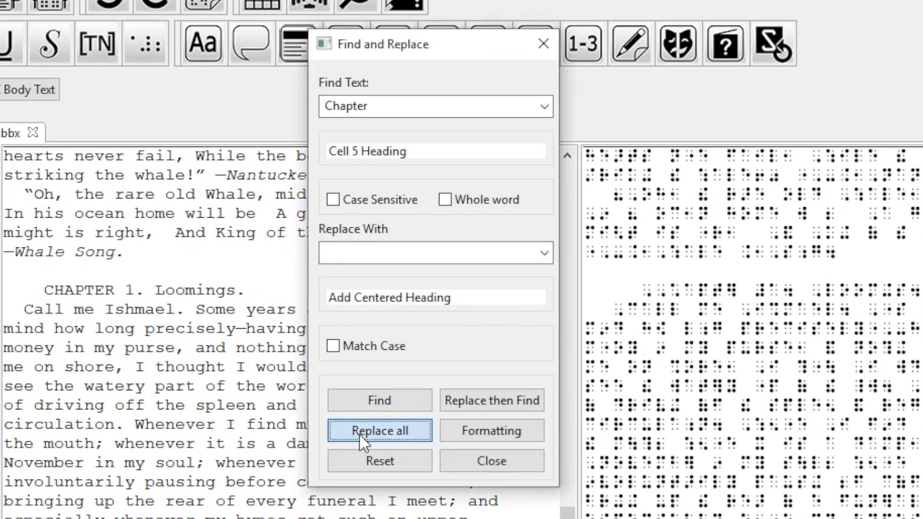